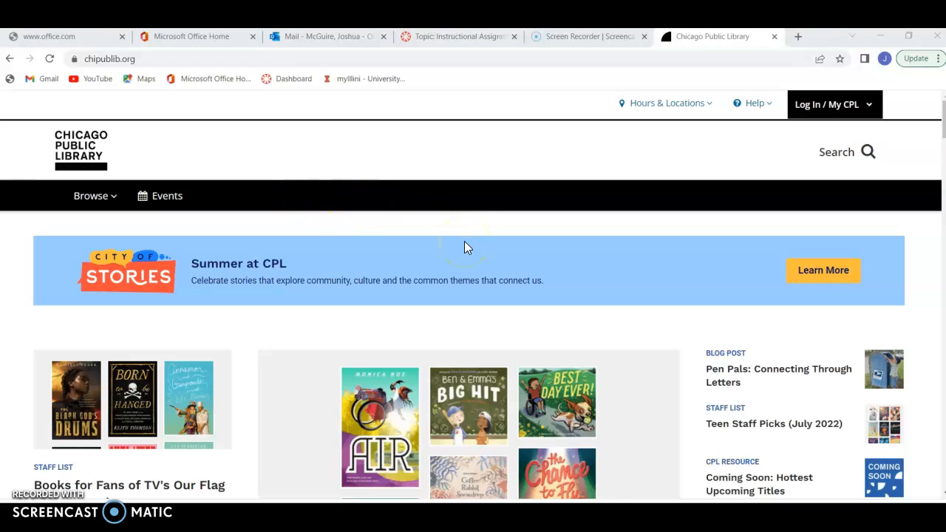
- Open the Jobs & Small Business resources page from the footer of the Chicago Public Library homepage
scroll(465, 242, "down", 20)
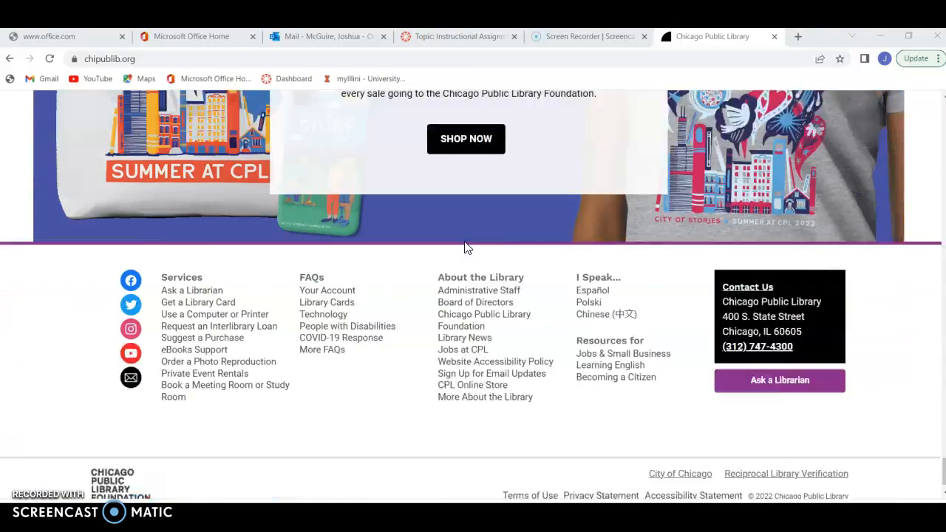
scroll(464, 248, "down", 2)
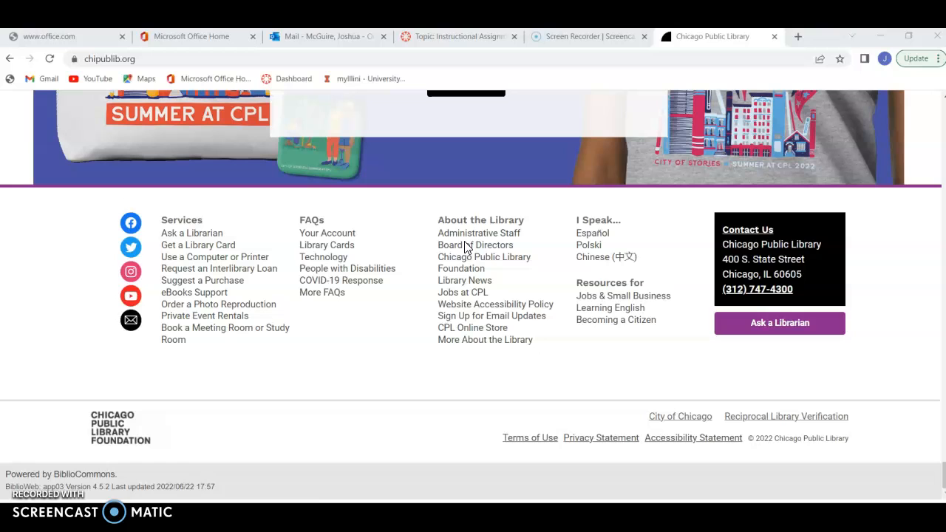
left_click(634, 297)
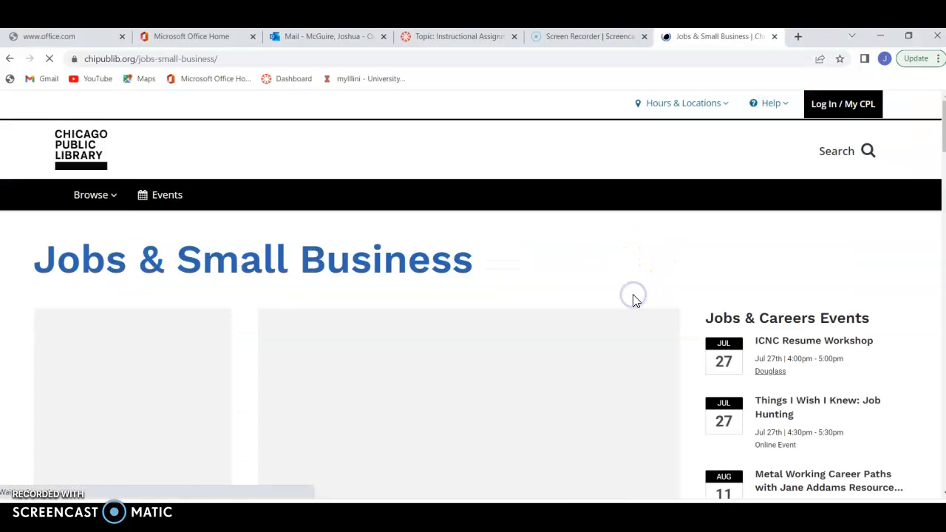
- Open GotResumeBuilder.com from the page's Resumes section and go to its resume builder
scroll(406, 275, "down", 4)
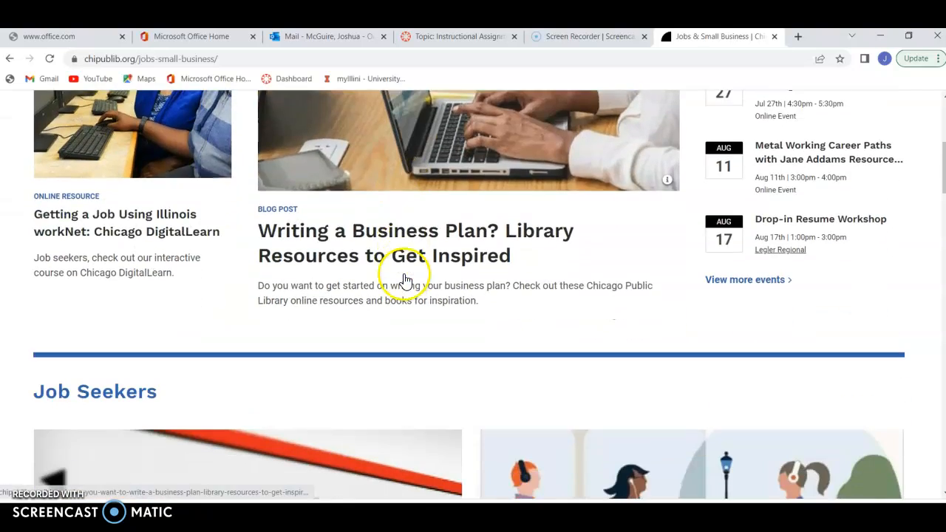
scroll(404, 280, "down", 11)
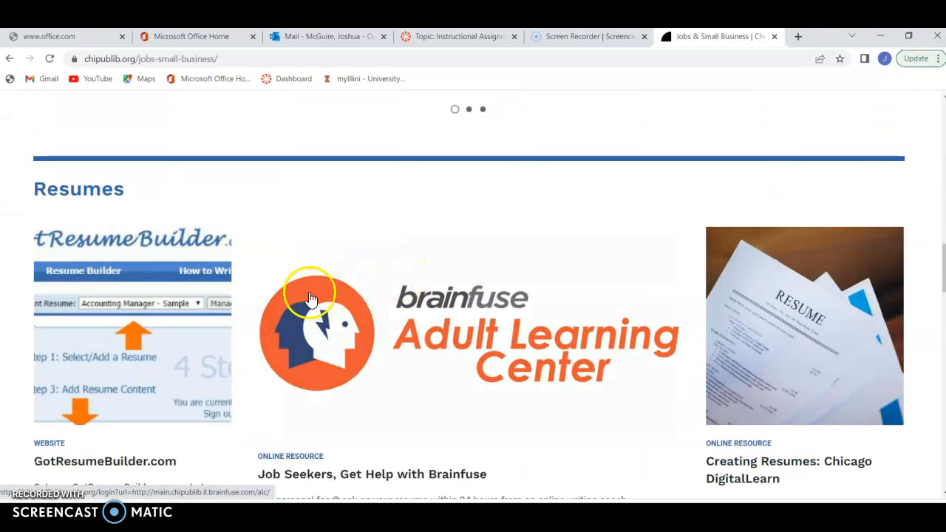
left_click(167, 265)
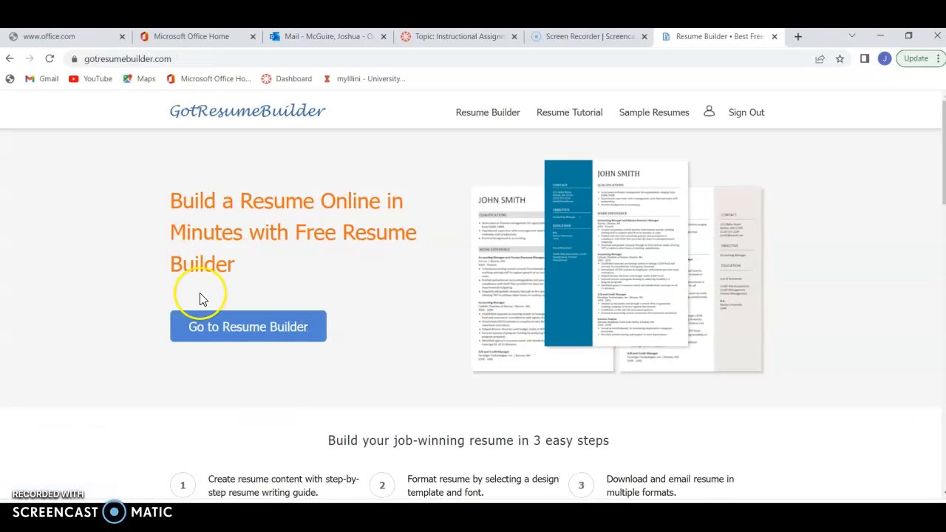
left_click(218, 326)
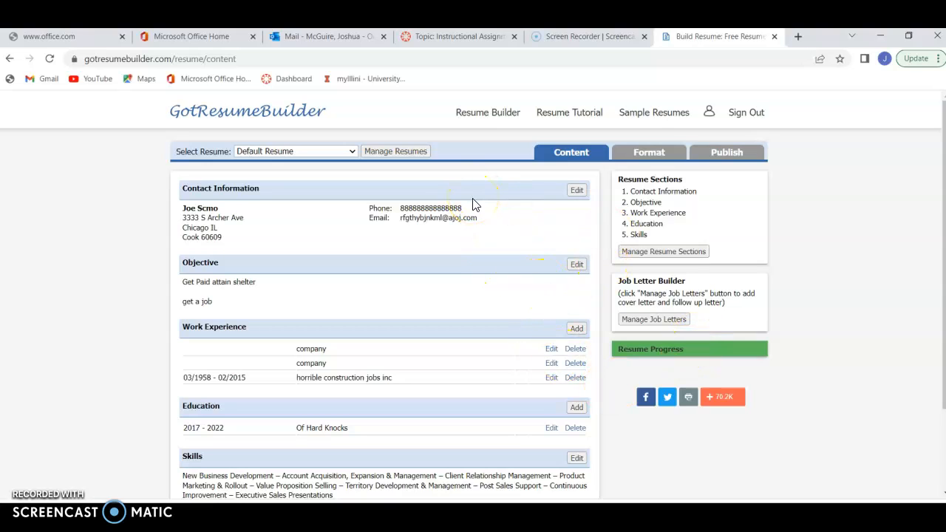
- Add the line "get money" below "get a job" in the resume's Objective section and save it
left_click(421, 223)
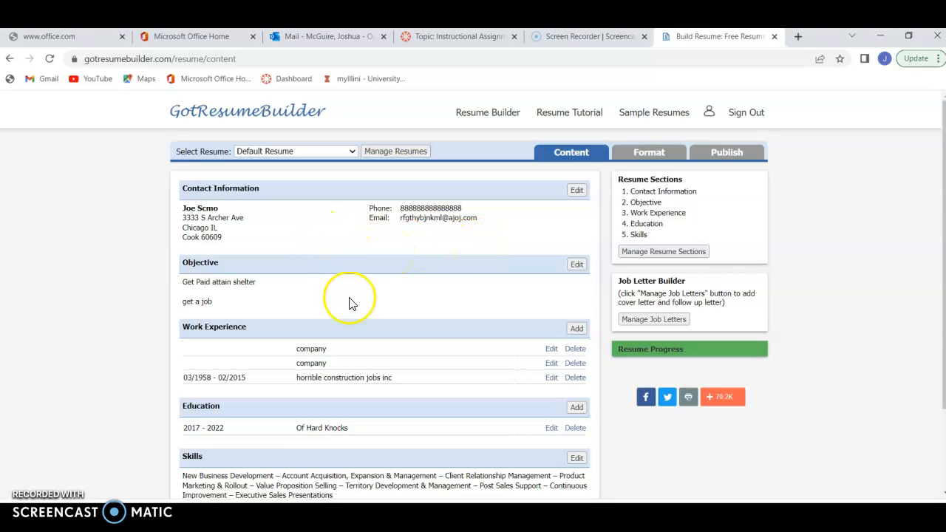
scroll(350, 301, "down", 3)
scroll(351, 302, "up", 2)
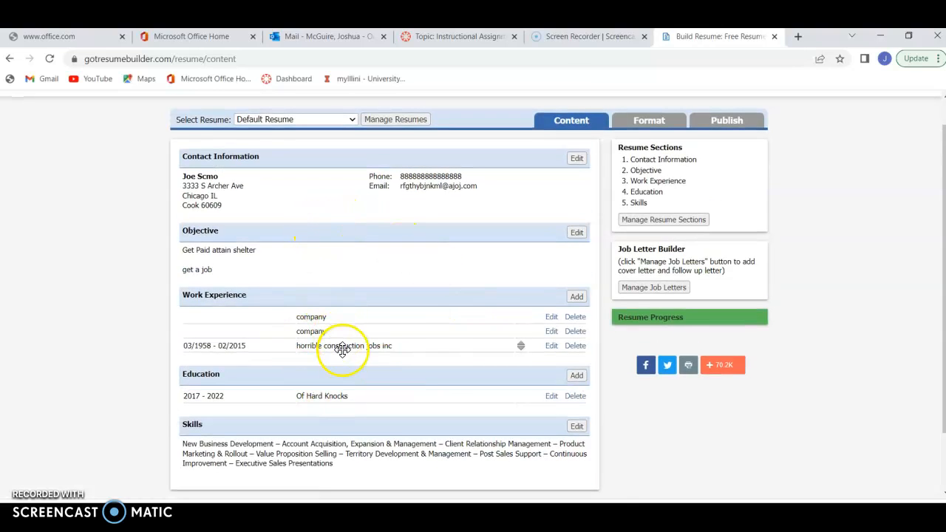
scroll(453, 265, "down", 1)
scroll(453, 265, "up", 2)
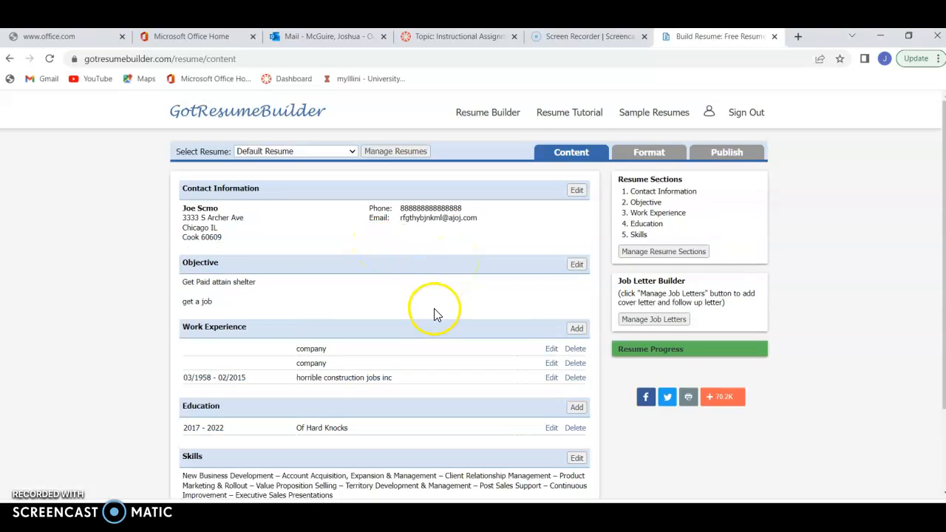
left_click(573, 266)
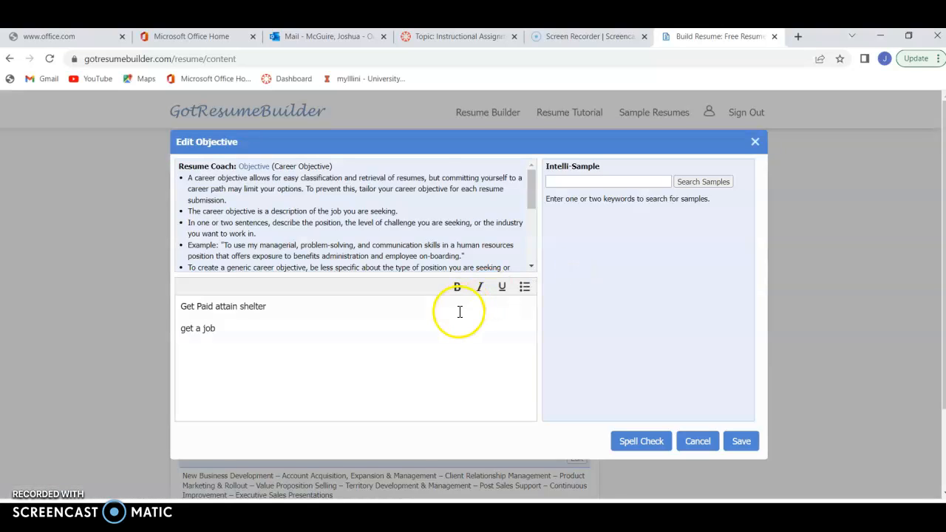
right_click(247, 333)
left_click(236, 332)
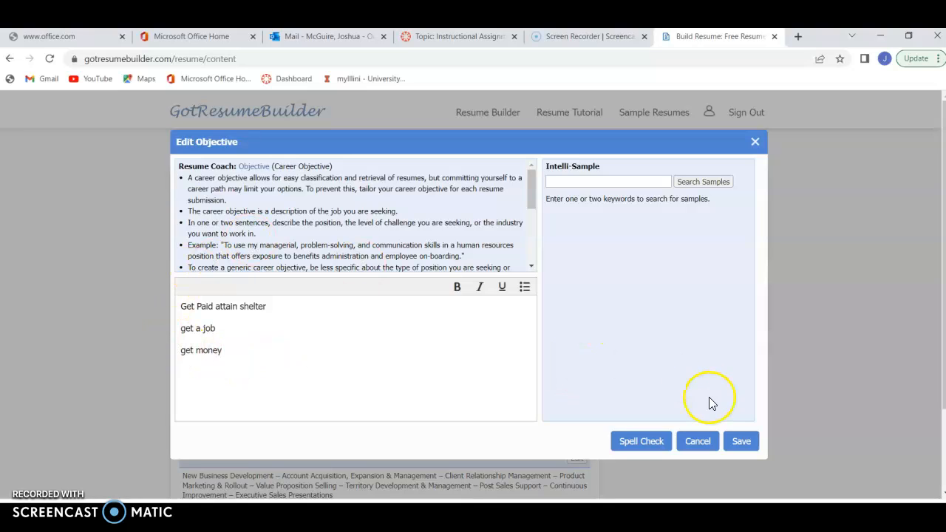
right_click(732, 439)
left_click(734, 441)
- Open the resume's Skills section for editing and delete all of its existing text
scroll(407, 414, "down", 2)
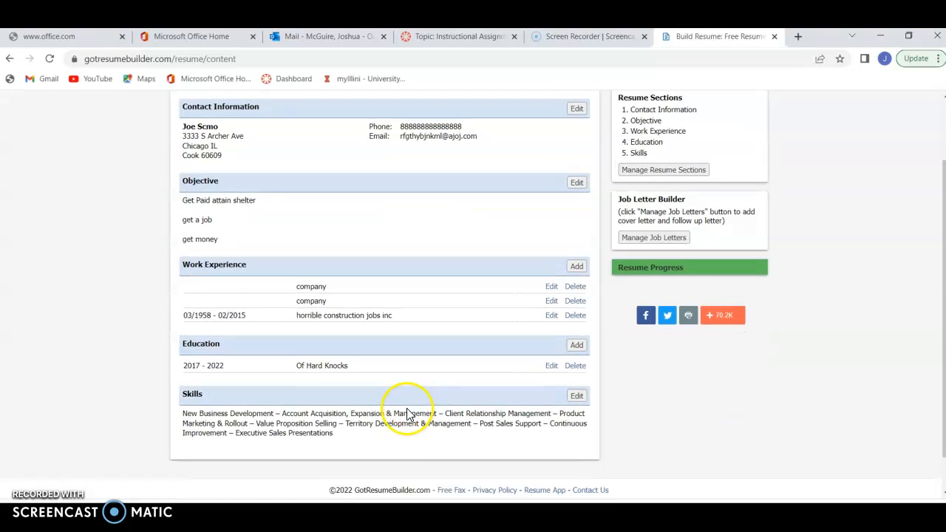
scroll(406, 414, "down", 1)
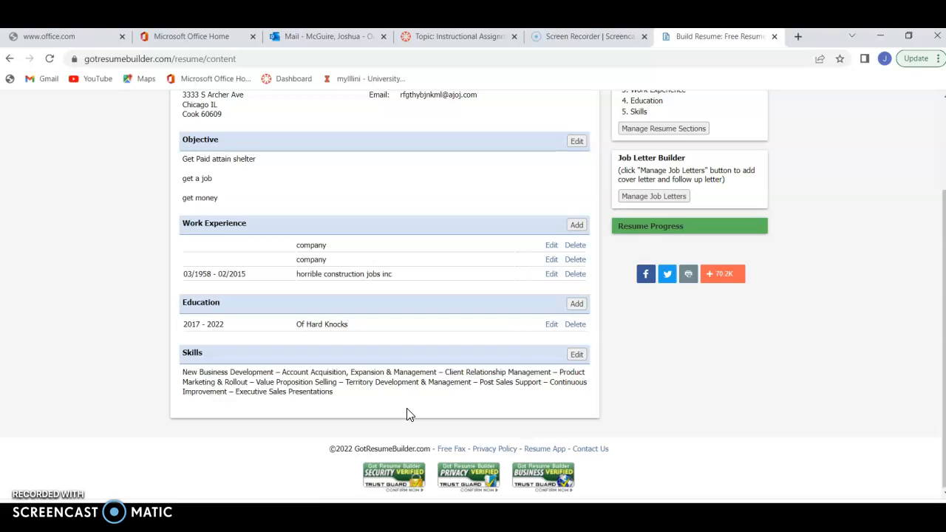
left_click(576, 355)
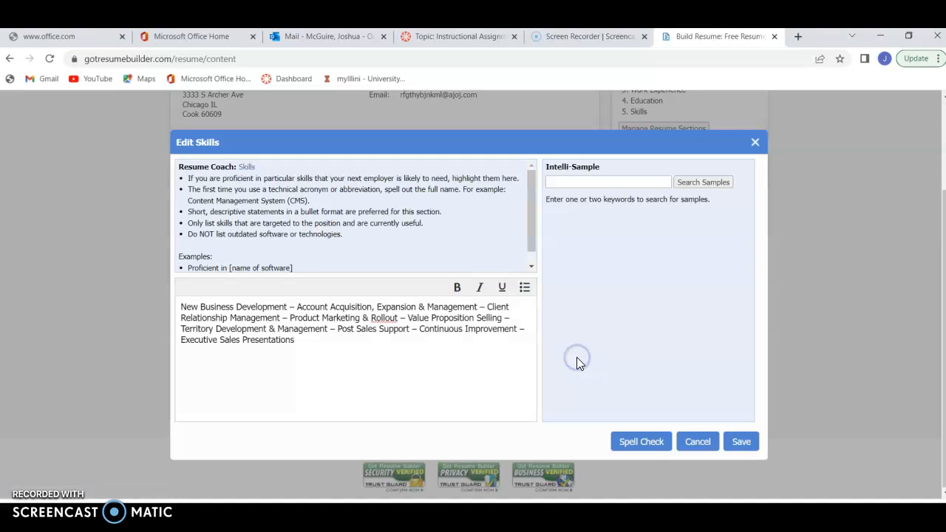
left_click_drag(301, 340, 80, 263)
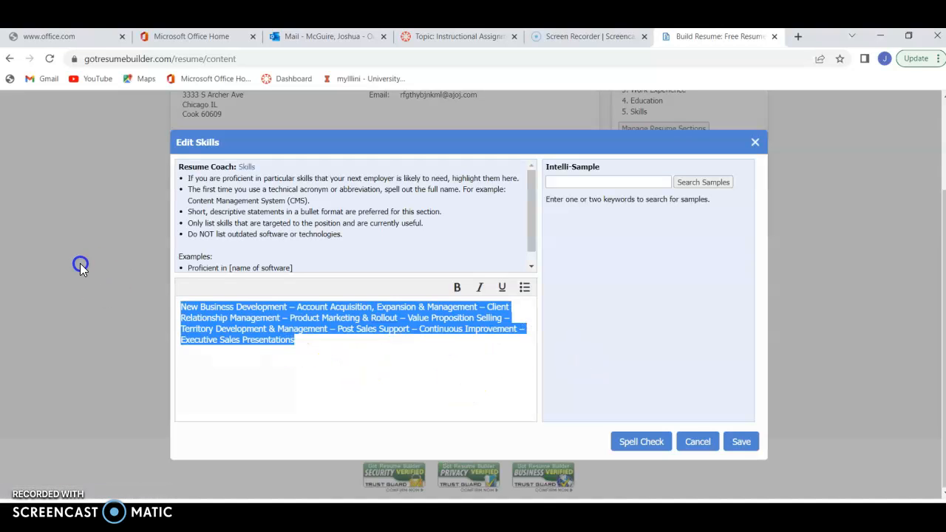
key("BackSpace")
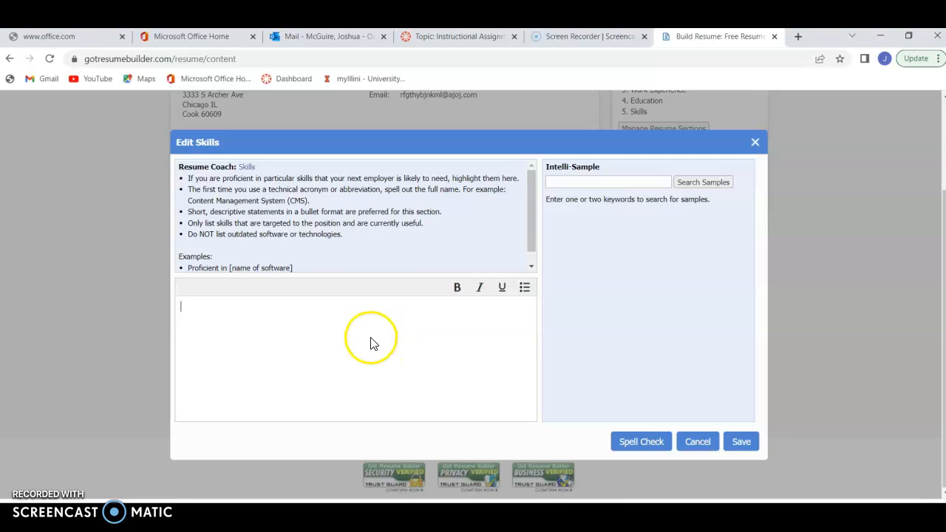
- Search the Intelli-Sample skills for "sales", browse several of the samples and return to the first one
left_click(591, 184)
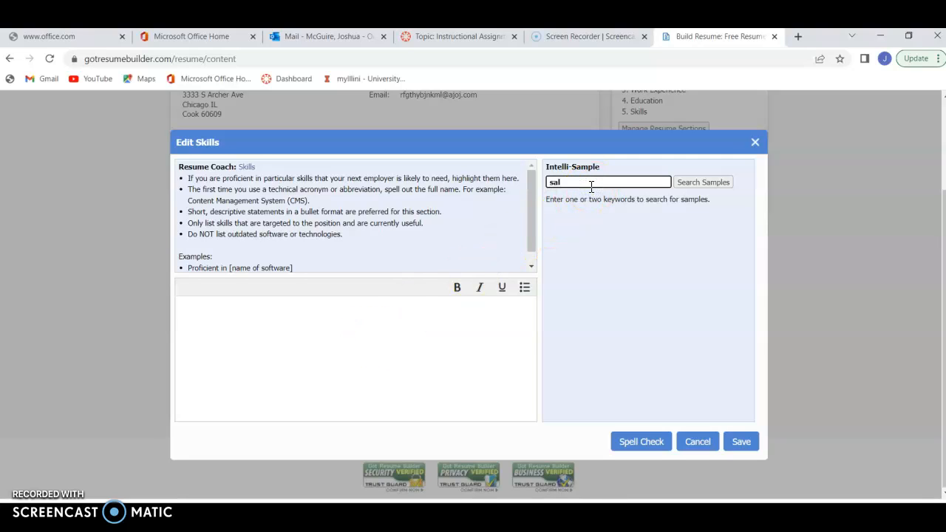
key("Return")
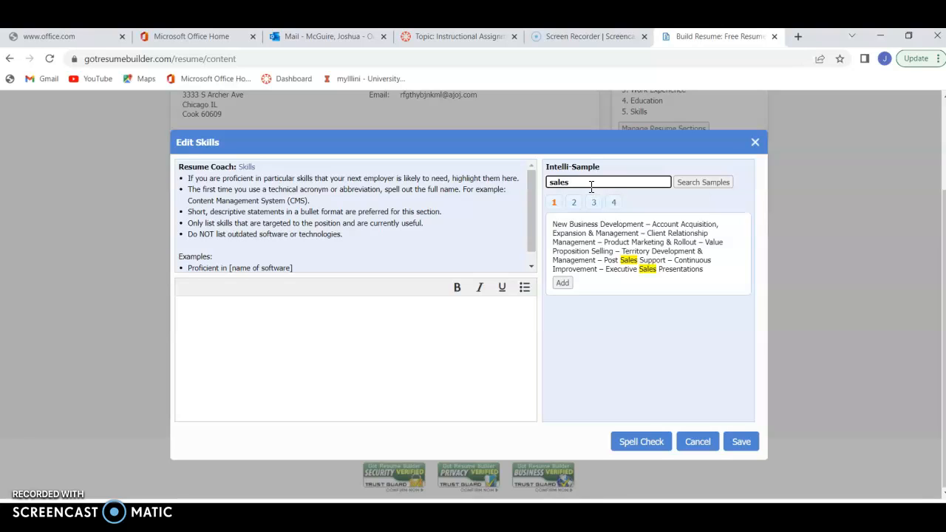
left_click(575, 203)
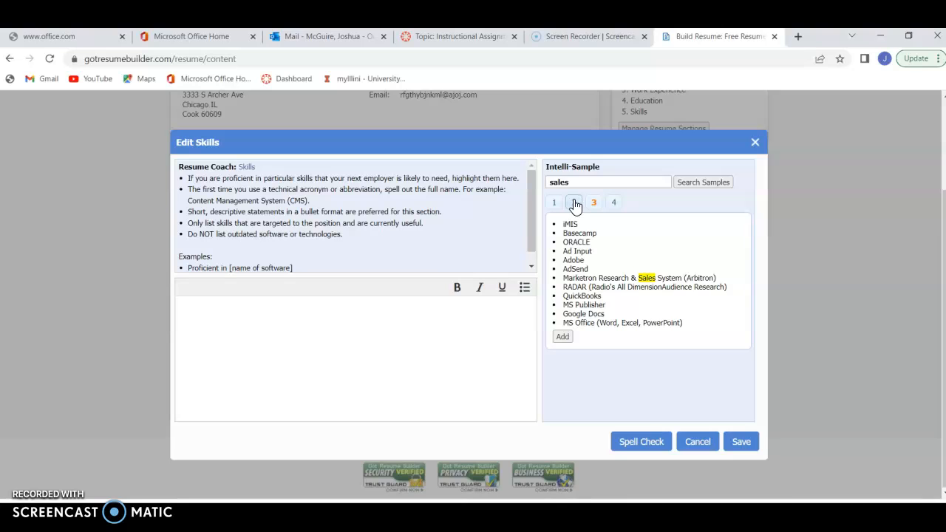
left_click(575, 203)
left_click(555, 203)
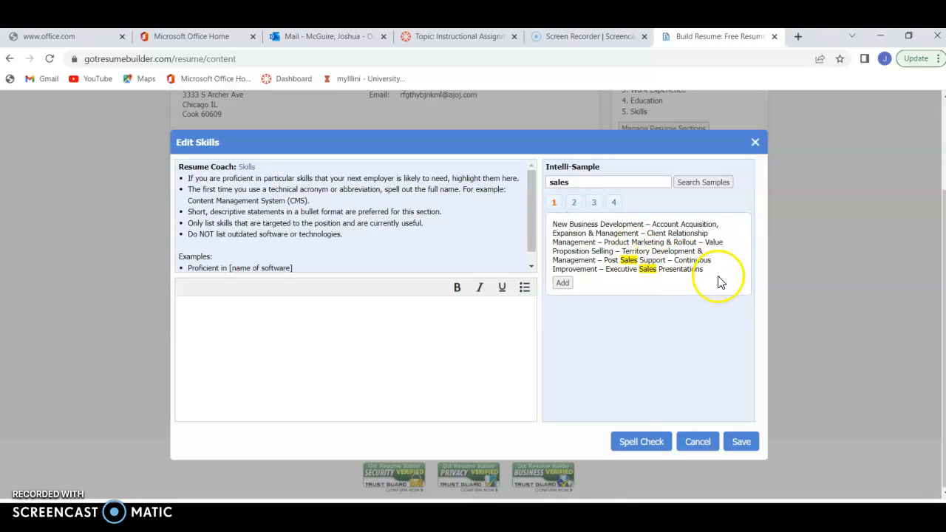
- Copy the full text of the first sales sample into the empty Skills text and save the section
left_click_drag(712, 269, 553, 224)
key("ctrl+c")
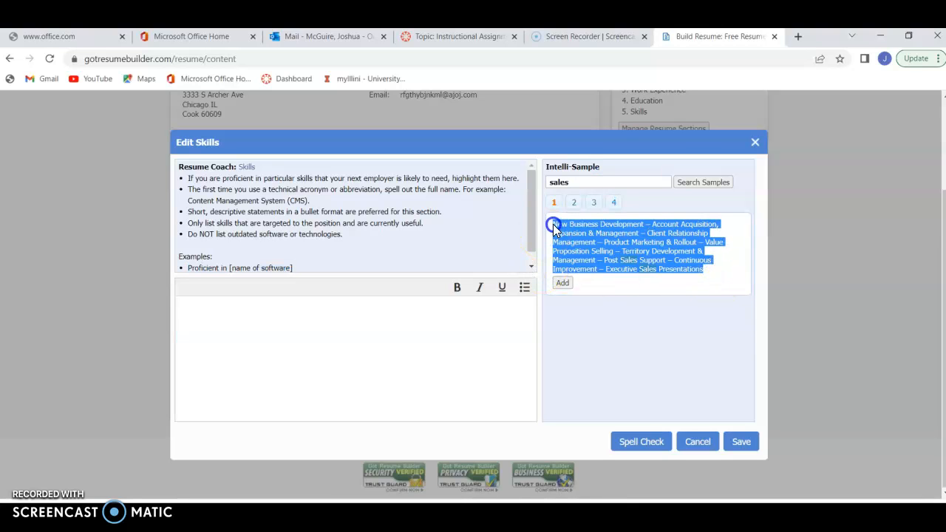
left_click(395, 345)
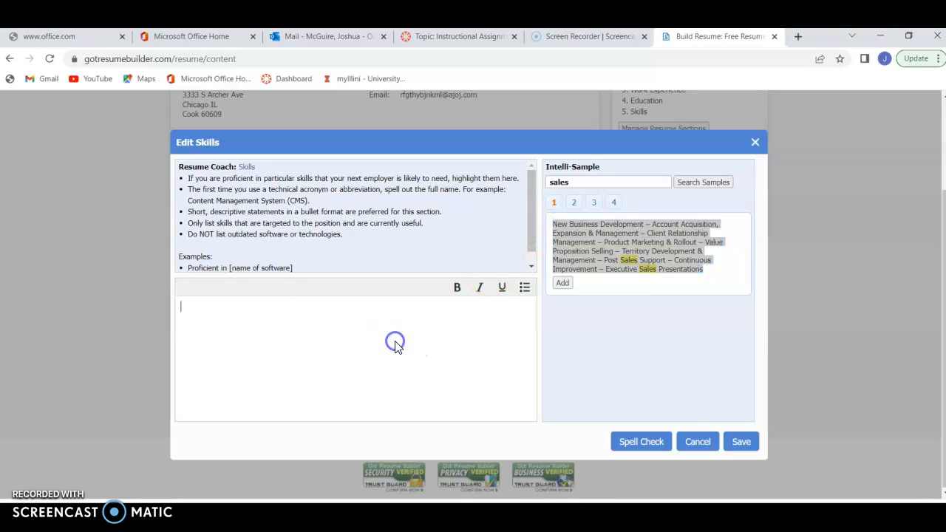
key("ctrl+v")
left_click(753, 441)
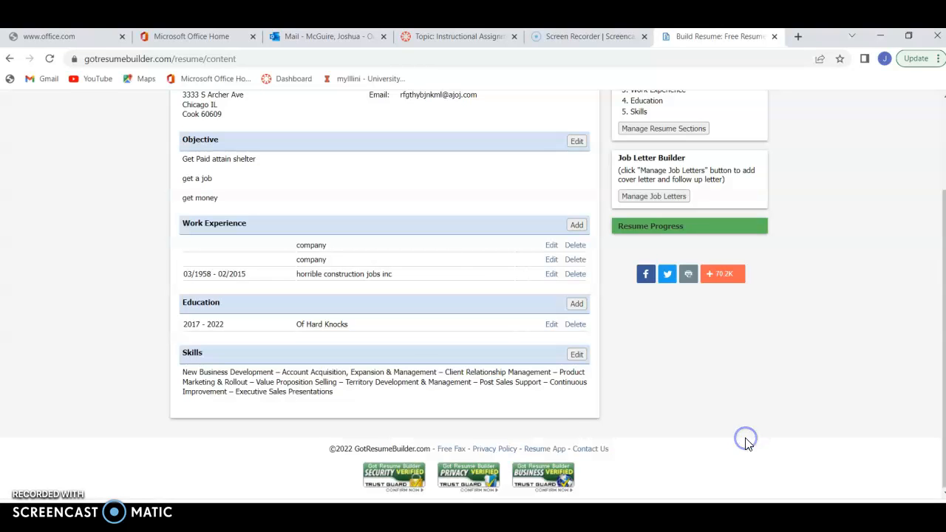
- Open the Librarian Resume Sample from the latest sample resumes and read through it to the Additional Qualifications
scroll(484, 266, "up", 2)
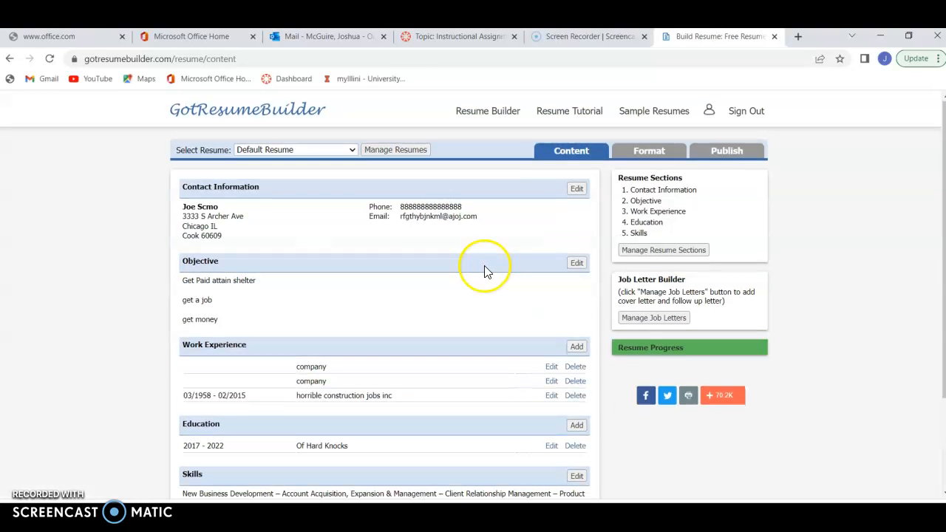
scroll(541, 281, "down", 2)
scroll(540, 279, "up", 2)
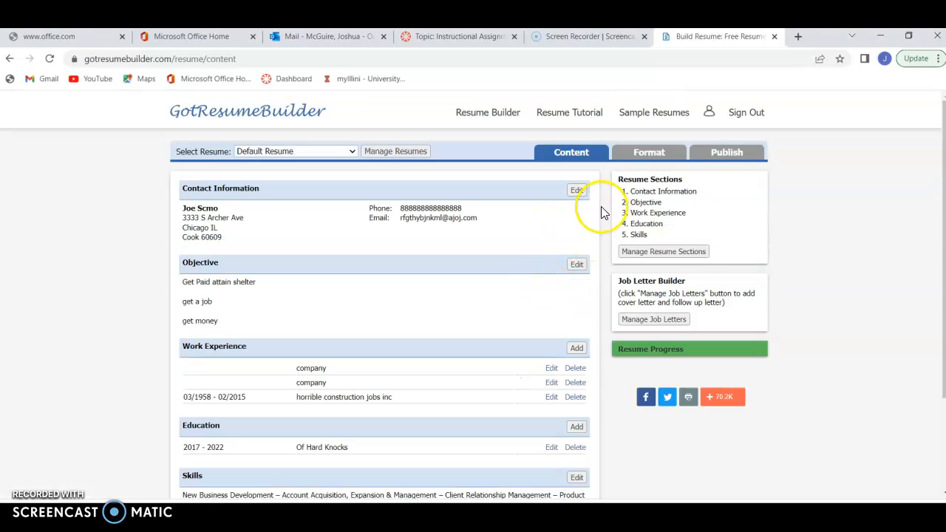
left_click(630, 118)
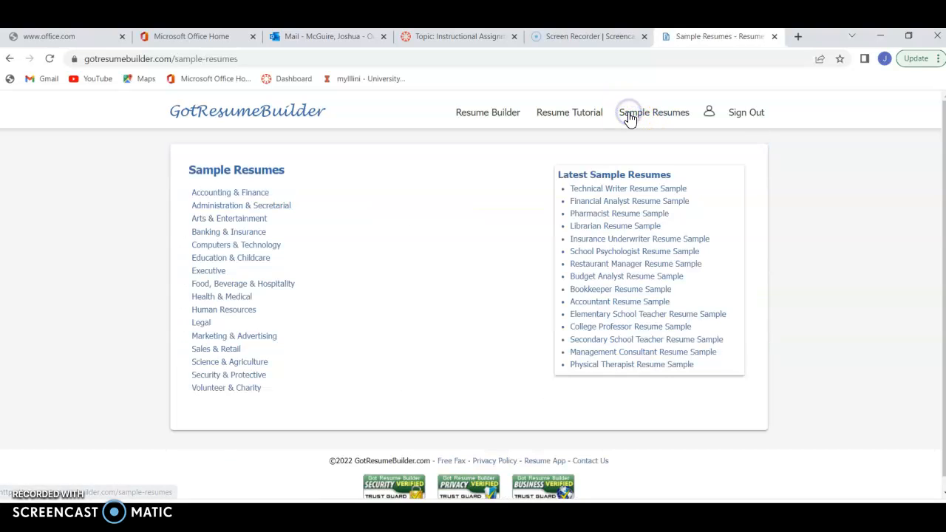
left_click(614, 226)
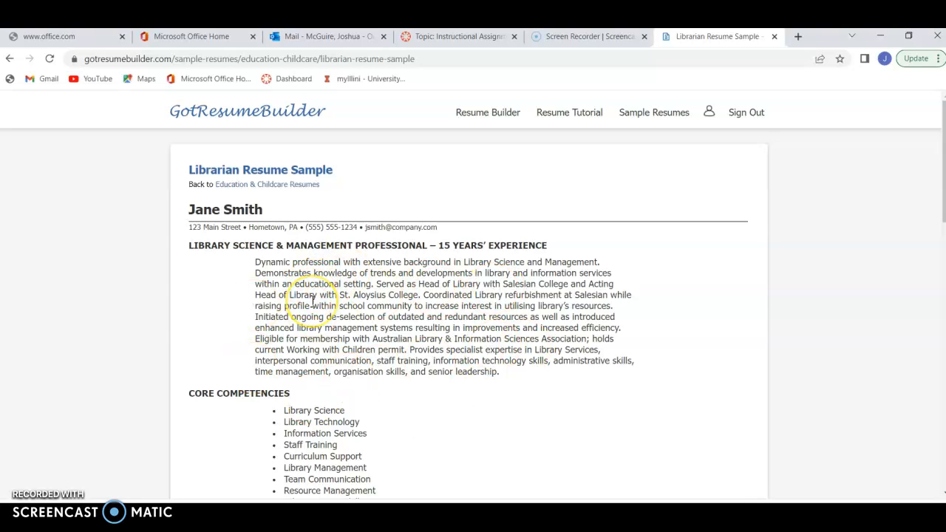
scroll(326, 311, "down", 10)
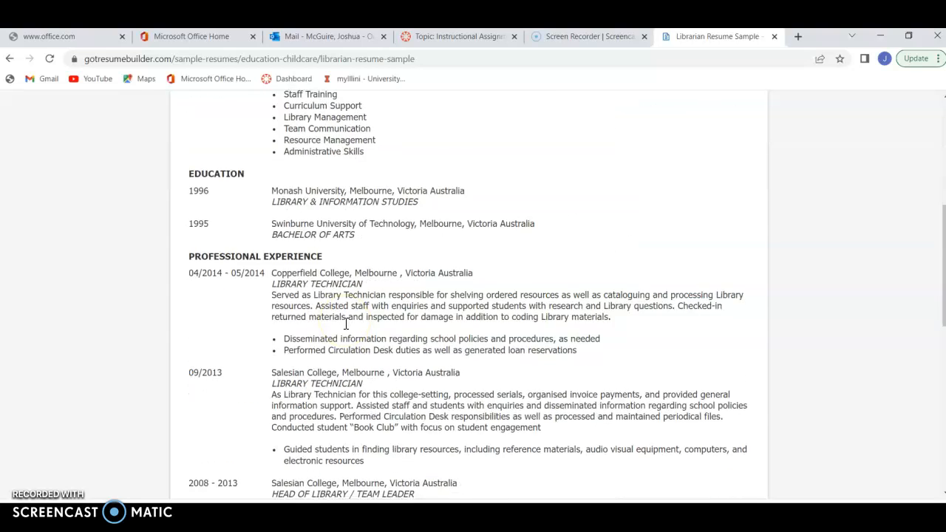
scroll(345, 329, "down", 2)
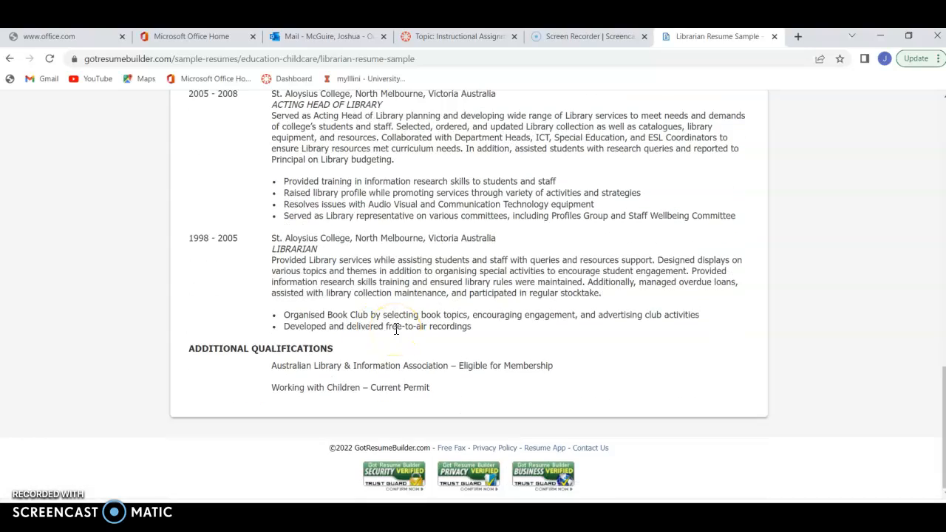
scroll(397, 329, "up", 15)
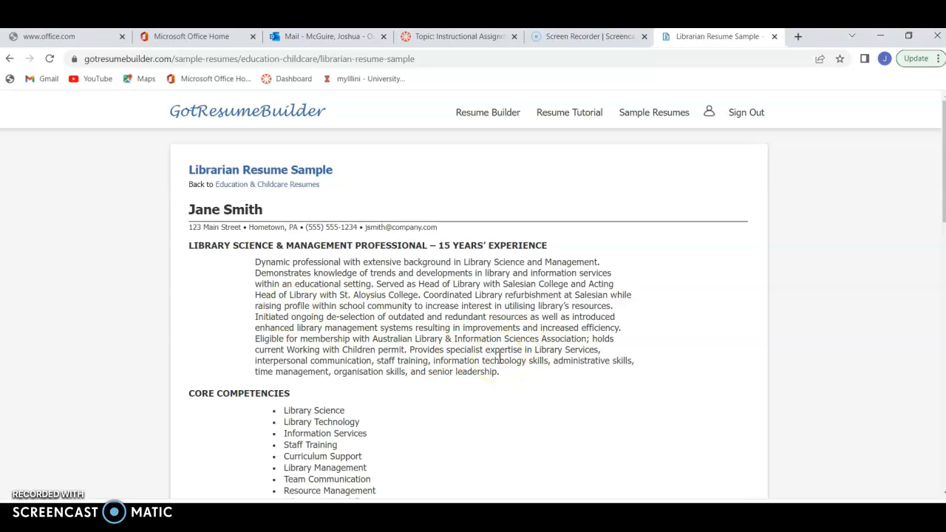
- Review the Bank Teller Resume Sample in the Banking & Insurance category and return to the category's sample list
left_click(9, 58)
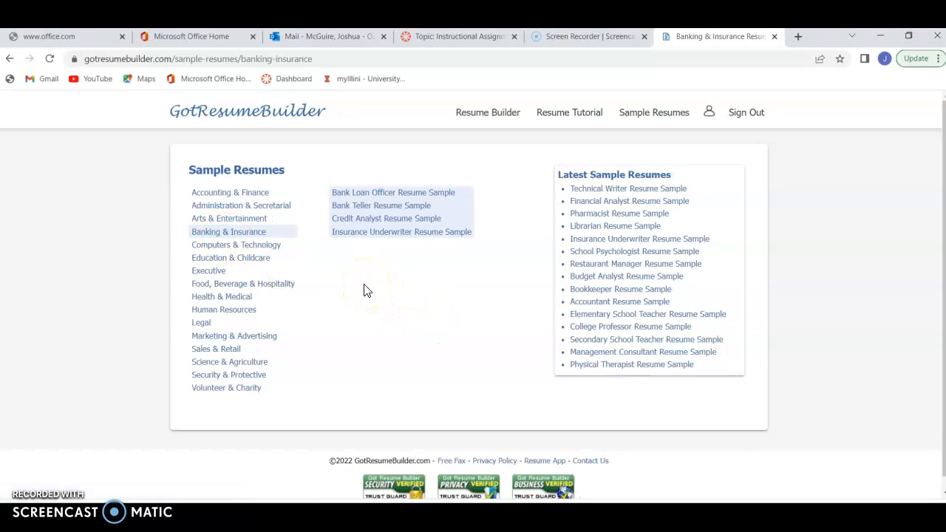
left_click(392, 208)
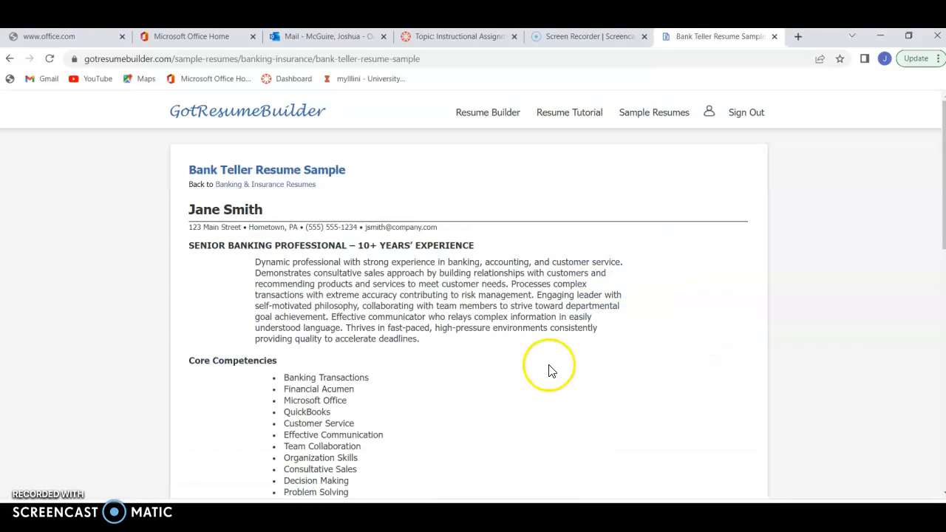
scroll(549, 366, "down", 15)
scroll(554, 363, "up", 15)
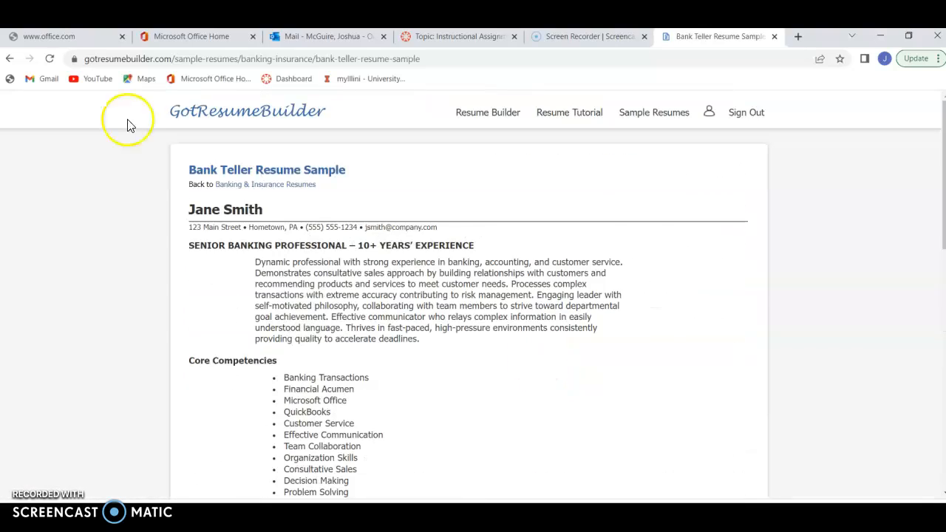
left_click(11, 59)
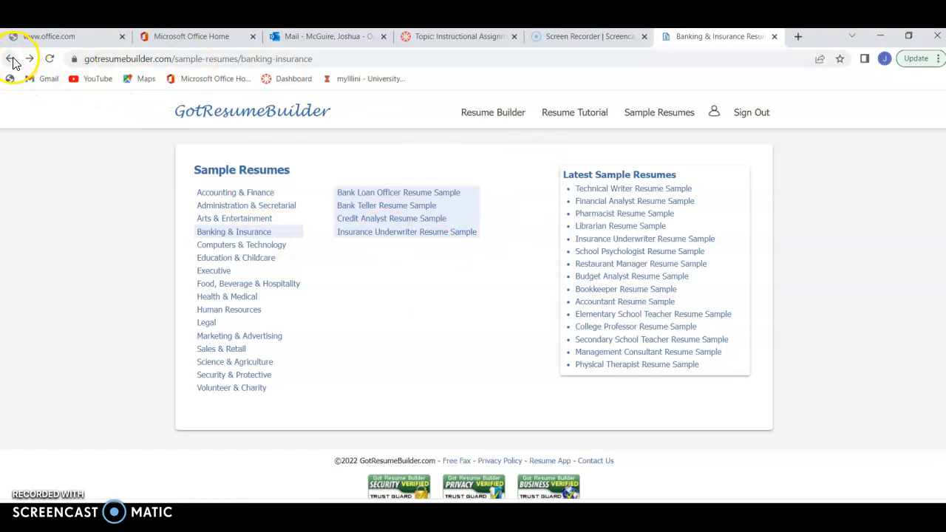
- Return from the sample resumes to the resume's content page and look over its sections down to Skills
left_click(11, 59)
left_click(11, 58)
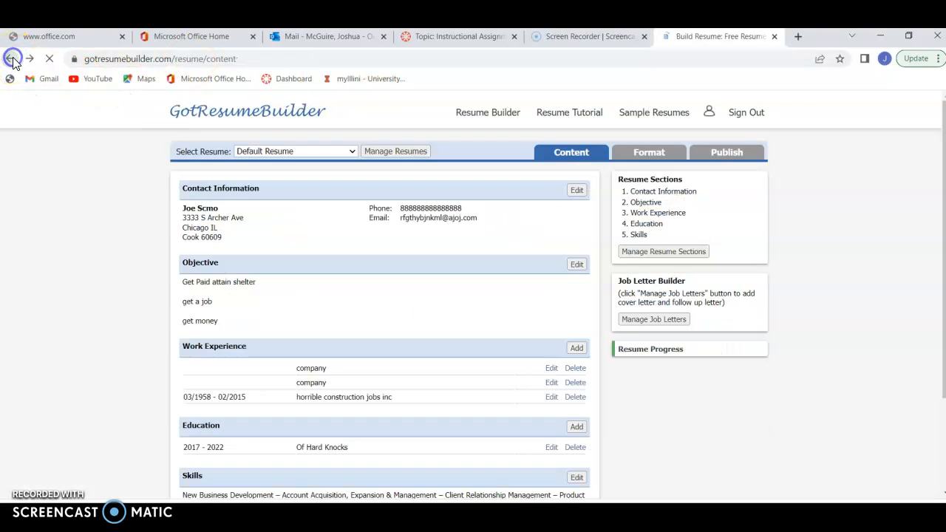
scroll(537, 377, "down", 2)
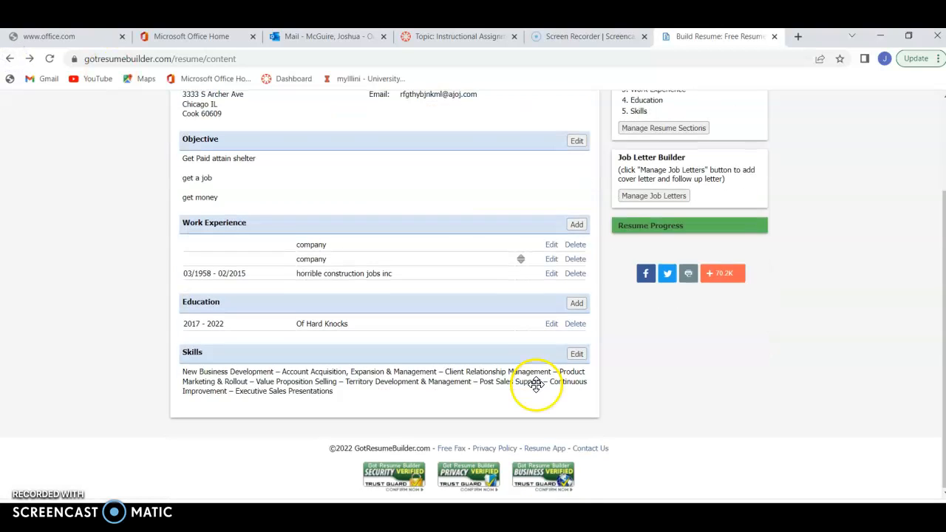
scroll(536, 382, "up", 1)
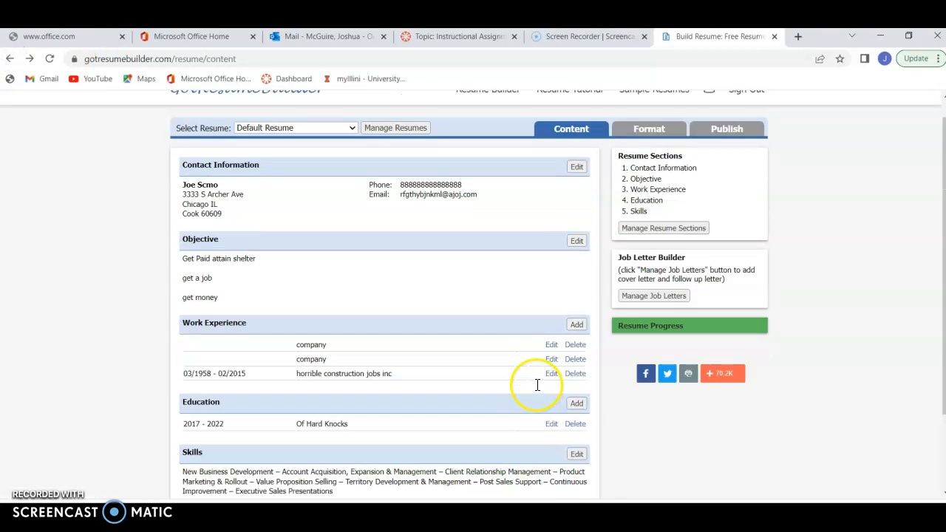
- Open the formatted view of the resume and read through it from the contact details to Skills
left_click(641, 133)
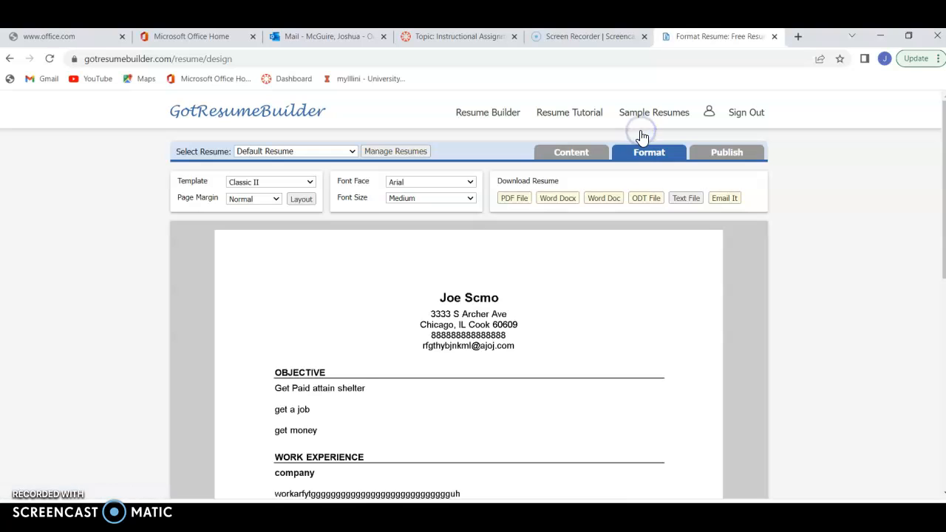
scroll(551, 317, "down", 3)
scroll(551, 317, "down", 2)
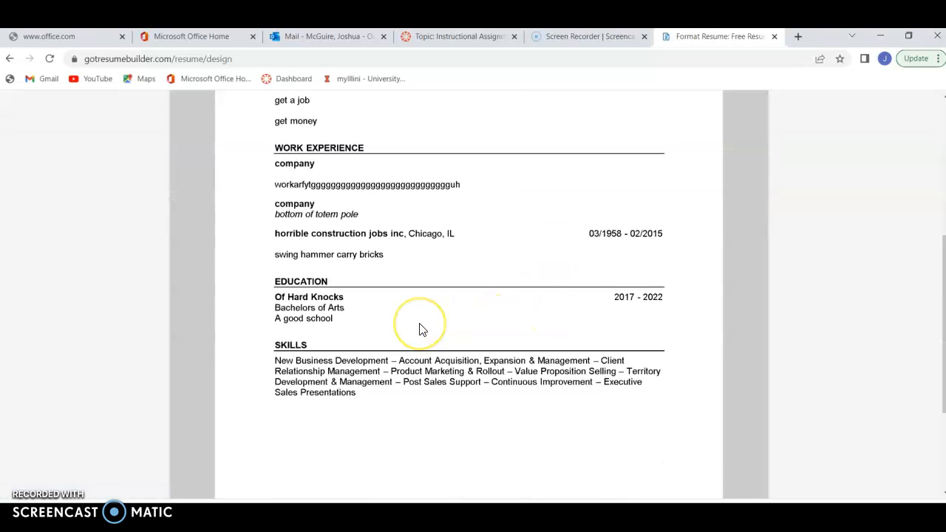
scroll(419, 329, "up", 2)
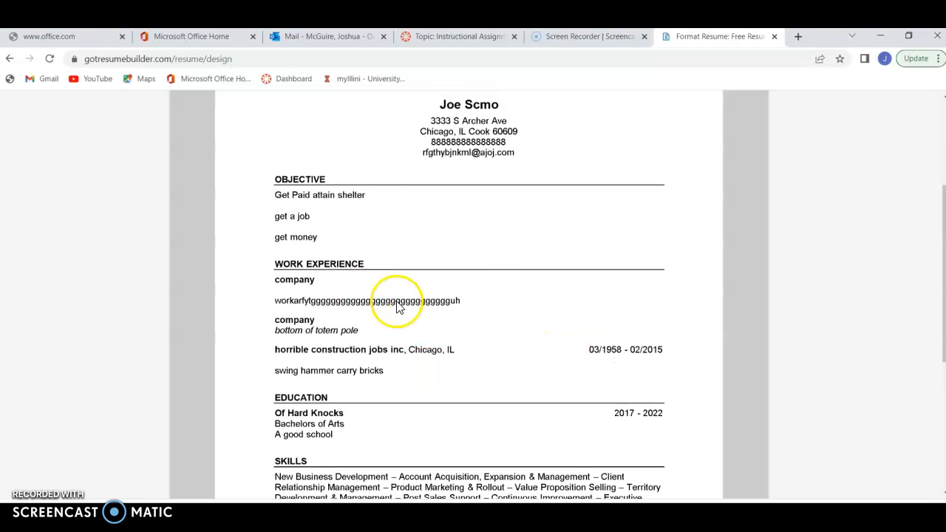
scroll(397, 308, "up", 3)
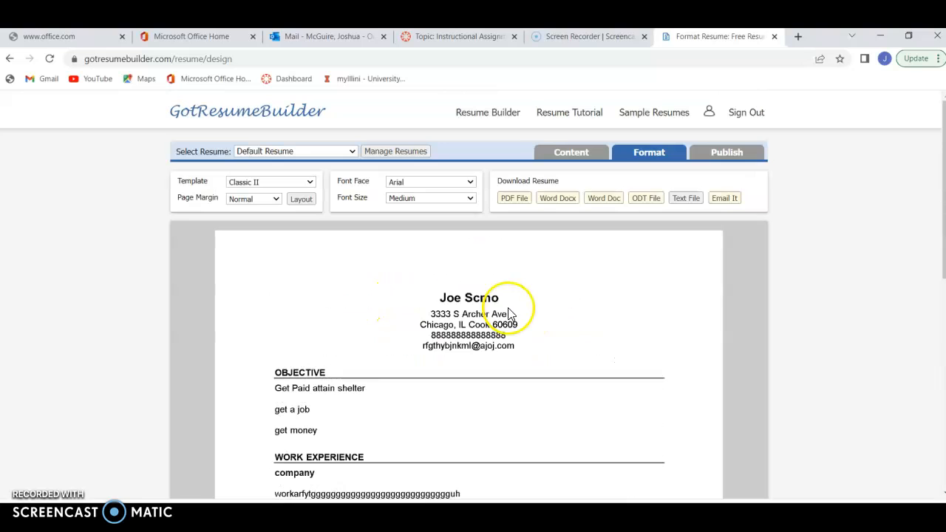
- Check the available font faces for the resume and look over the formatted page once more
left_click(471, 186)
left_click(469, 186)
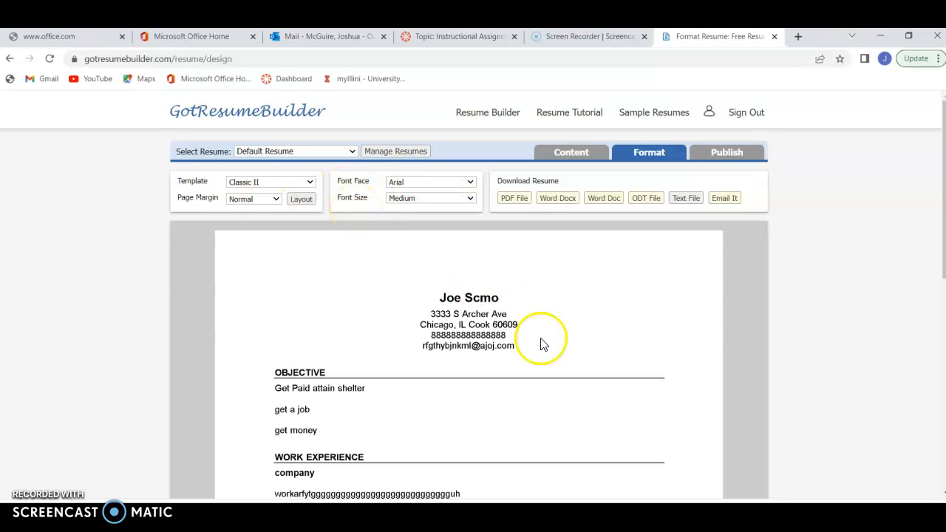
scroll(553, 351, "down", 6)
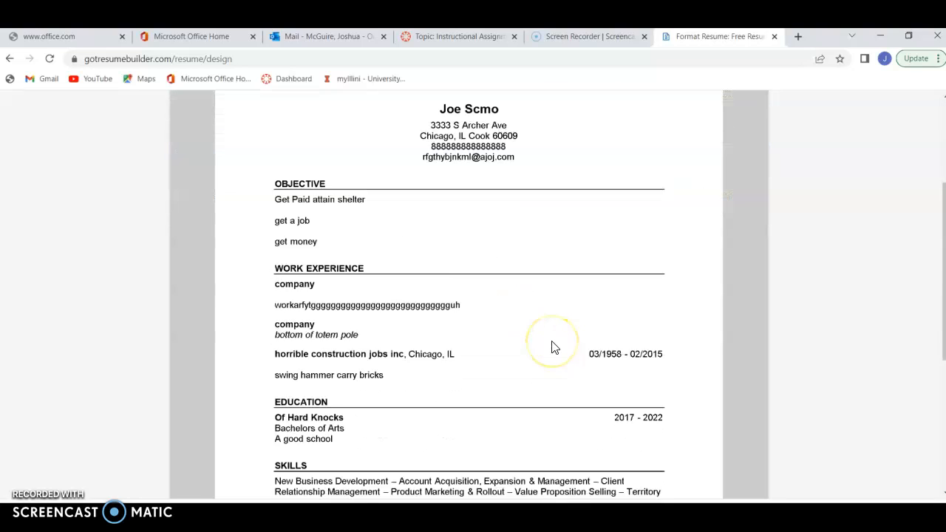
scroll(555, 347, "up", 6)
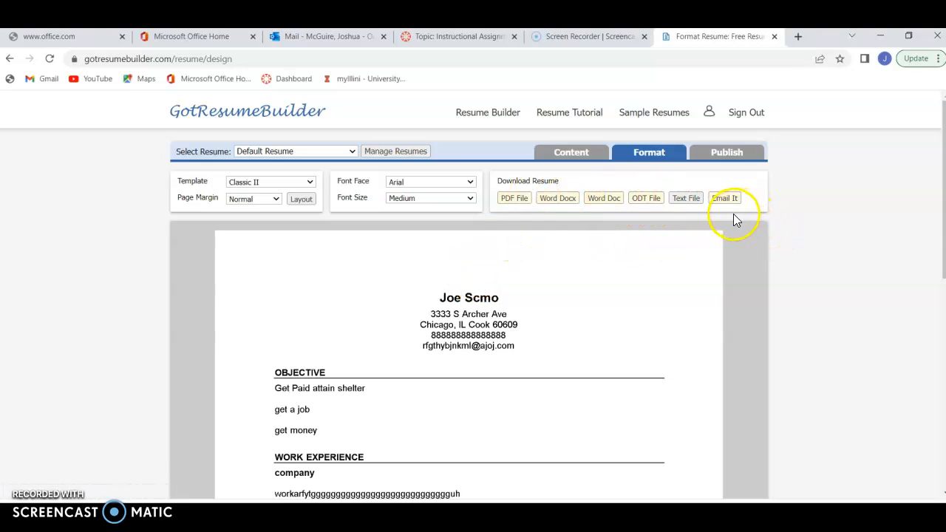
- Download the resume in PDF format and close the download dialog
left_click(510, 200)
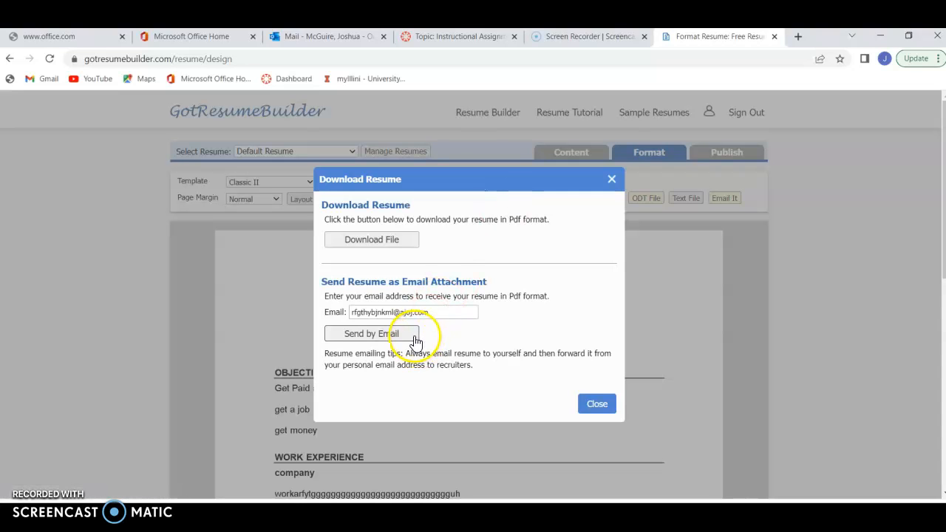
left_click(454, 316)
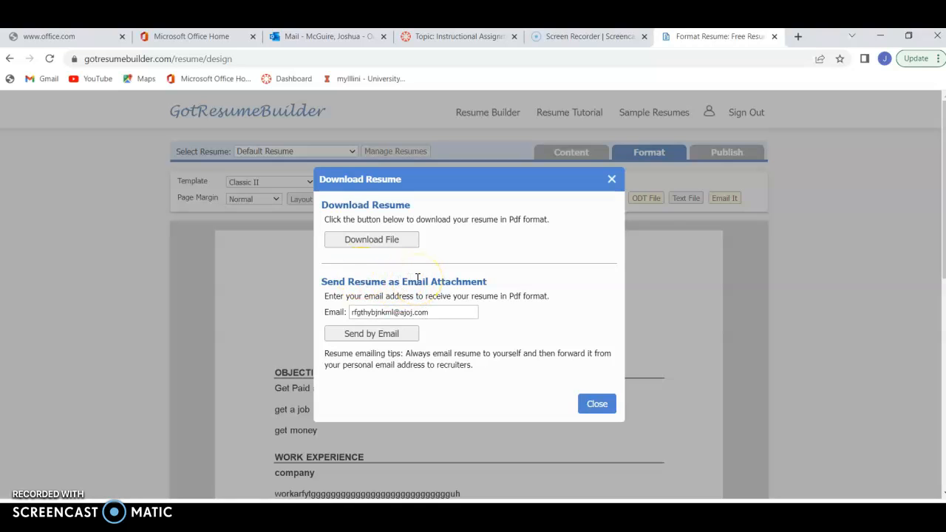
left_click(376, 241)
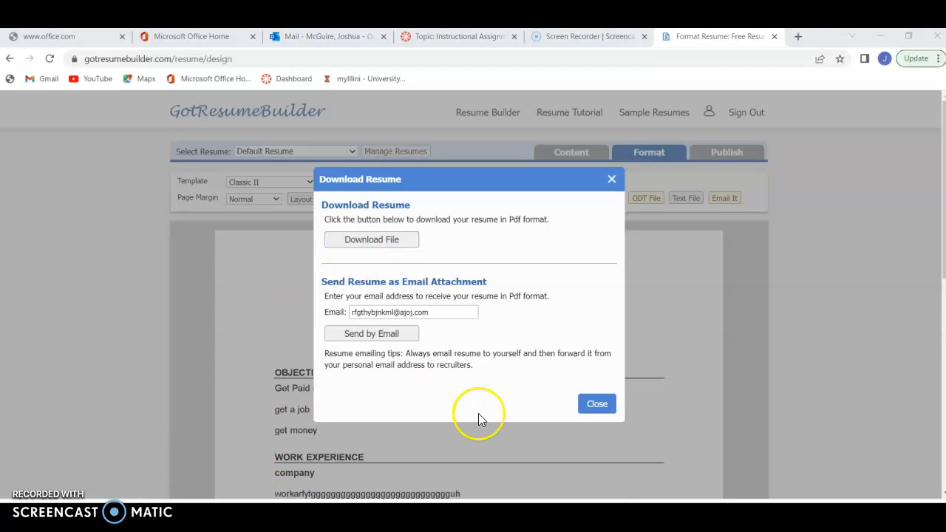
left_click(595, 405)
- Look through the formatted resume, return to the content page and review its sections from Contact Information to Skills
scroll(524, 363, "down", 7)
scroll(522, 363, "up", 5)
scroll(522, 366, "up", 2)
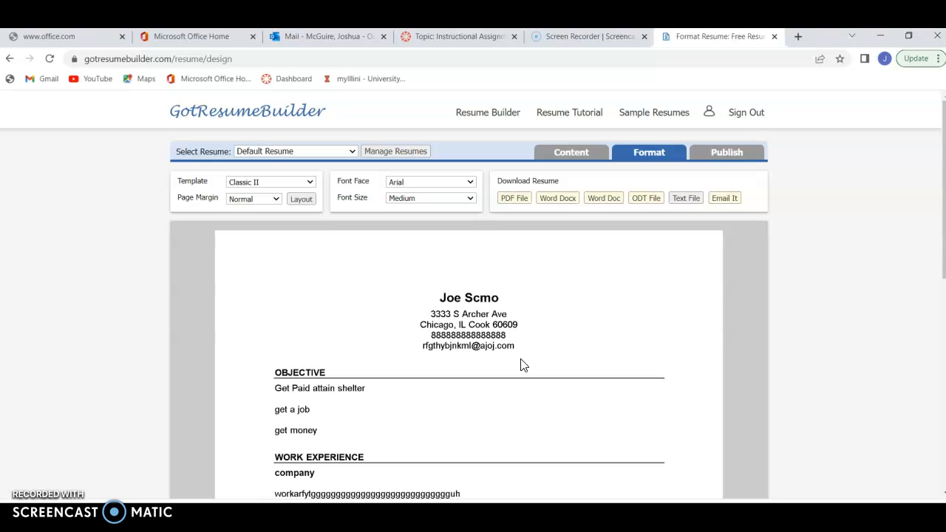
left_click(556, 154)
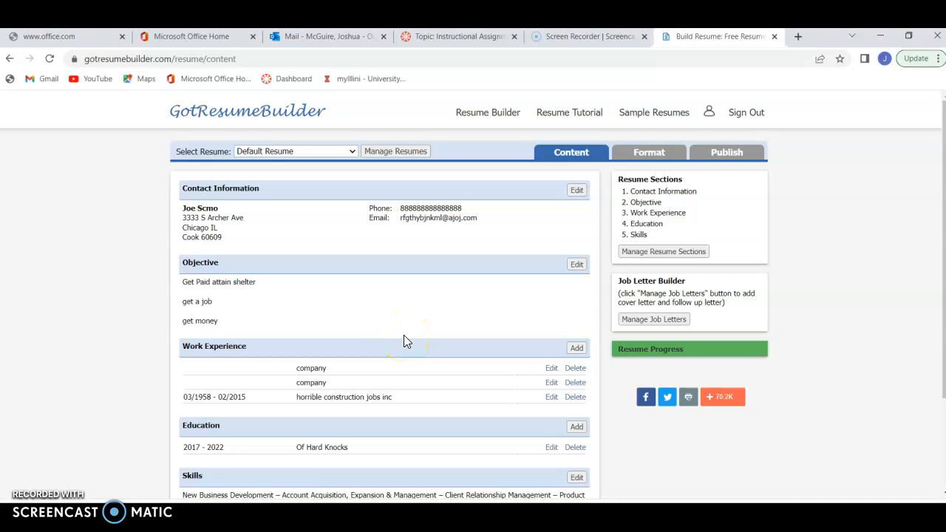
scroll(404, 336, "down", 3)
scroll(405, 336, "up", 3)
left_click(495, 385)
scroll(479, 369, "down", 2)
scroll(479, 370, "up", 2)
left_click(372, 262)
scroll(507, 226, "down", 2)
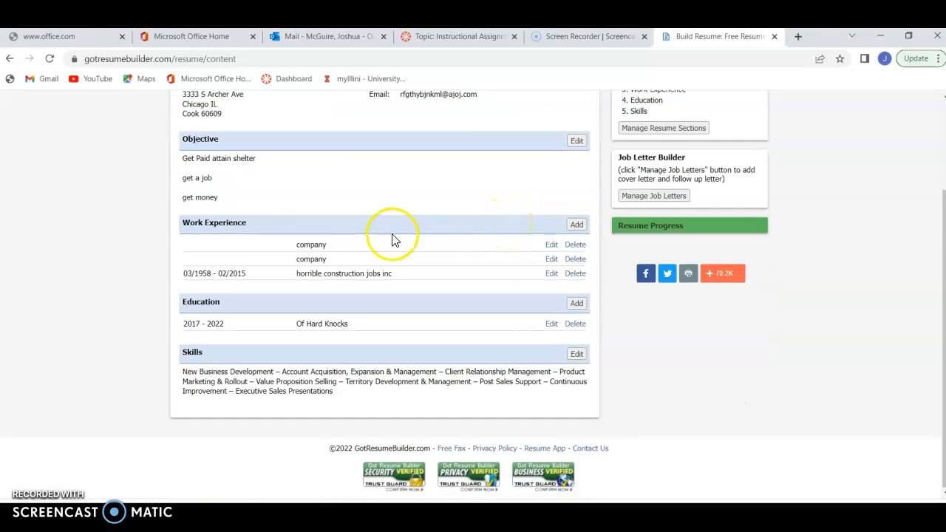
scroll(333, 260, "up", 2)
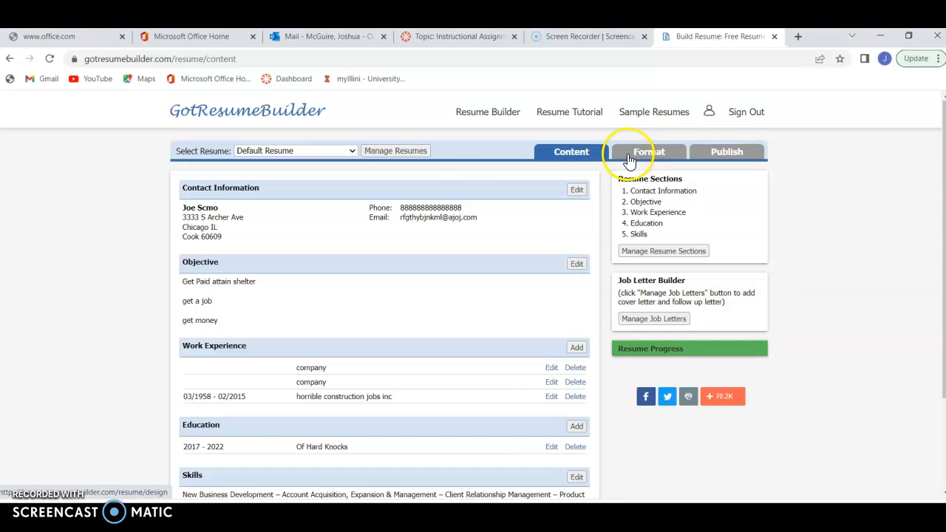
scroll(457, 338, "down", 1)
scroll(457, 340, "up", 1)
- Search the Objective section's Intelli-Sample texts for "money" and leave the section editor without saving
left_click(583, 270)
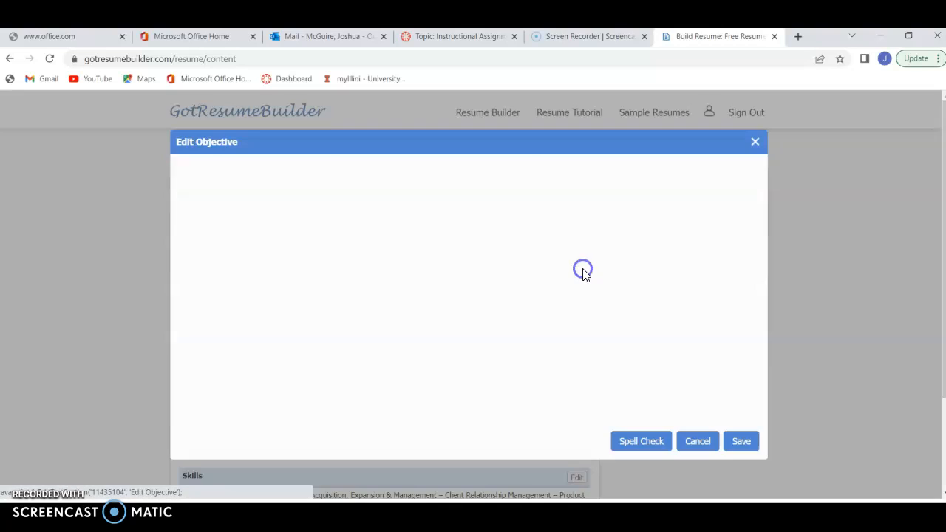
left_click(640, 181)
type("moenhg")
key("BackSpace")
key("BackSpace")
key("BackSpace")
key("BackSpace")
type("ney")
right_click(681, 185)
left_click(681, 185)
left_click(681, 184)
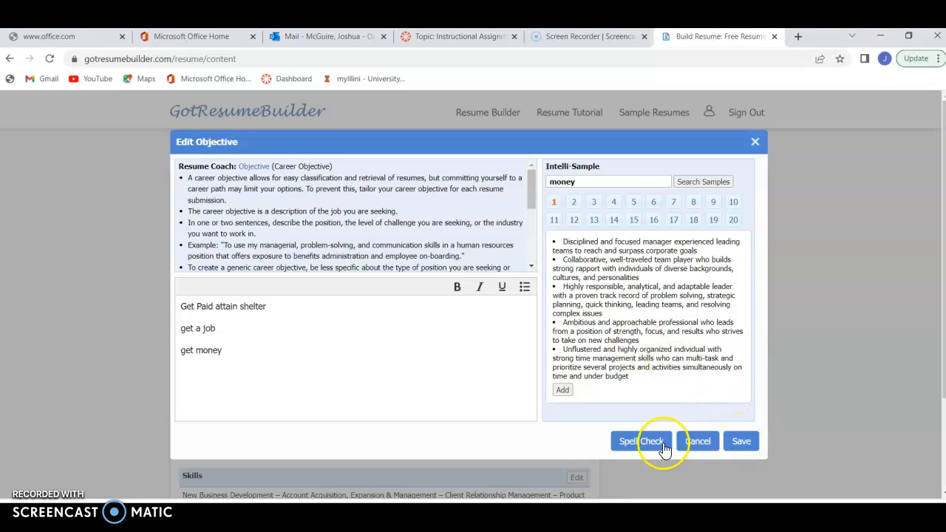
left_click(709, 448)
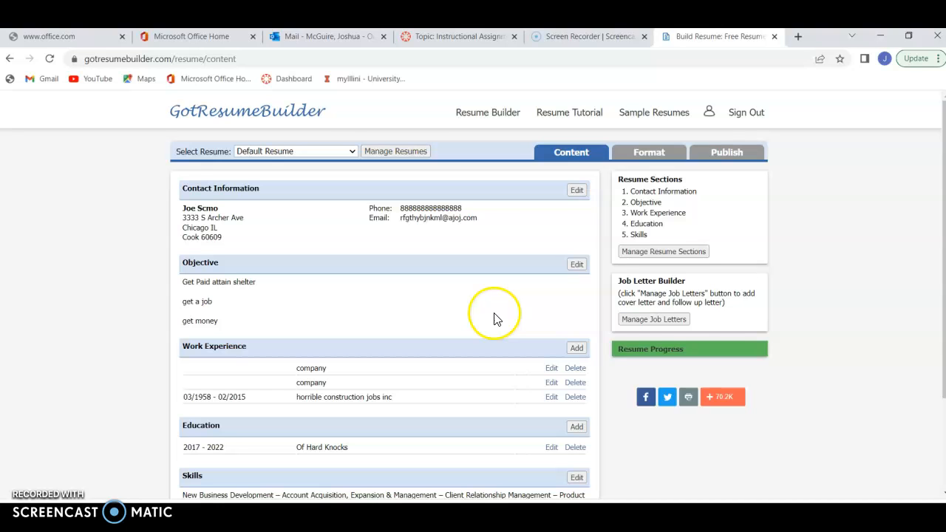
scroll(495, 318, "down", 3)
scroll(496, 317, "up", 3)
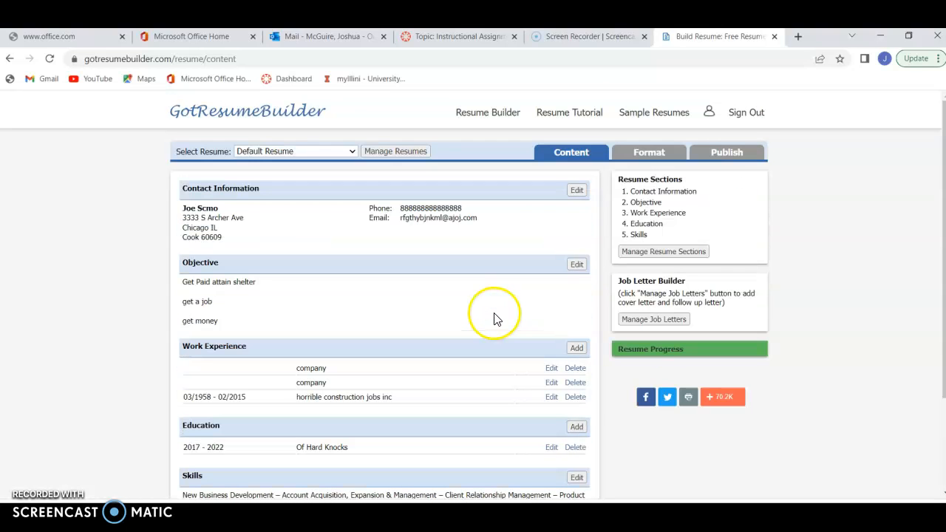